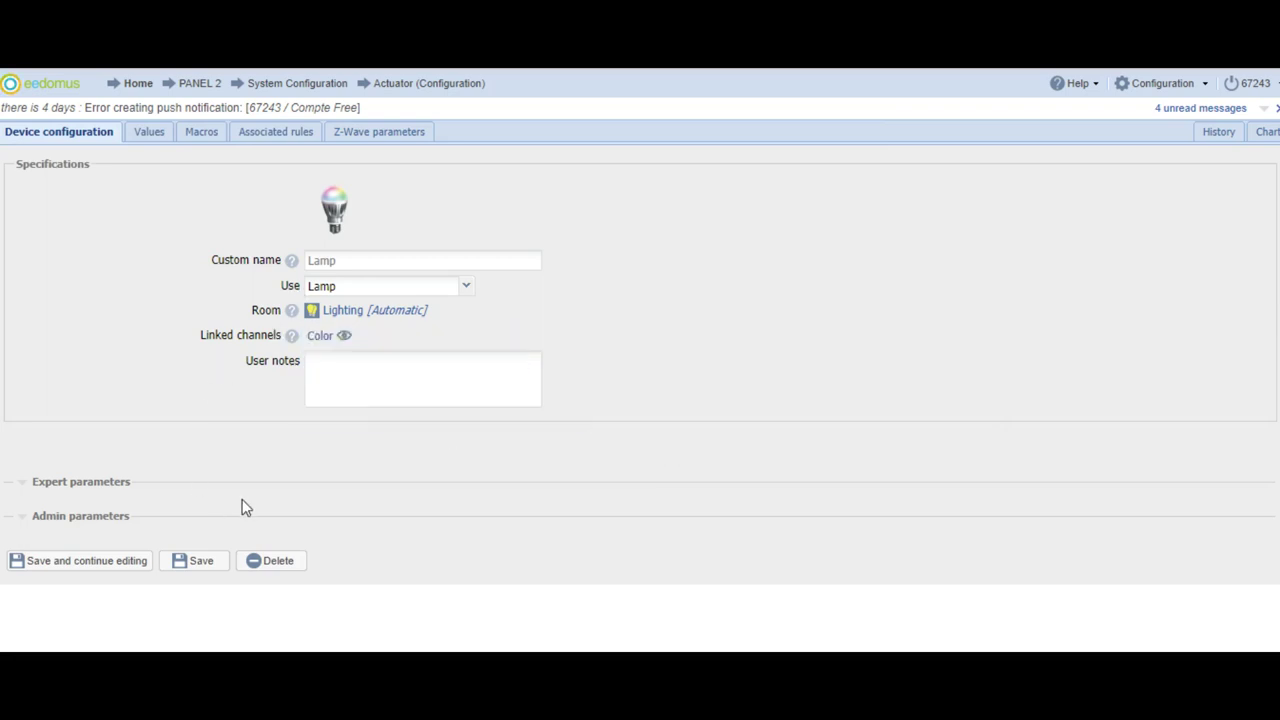
# Step: Set the Lamp channel's room to PANEL 2 and save the assignment
pyautogui.click(325, 312)
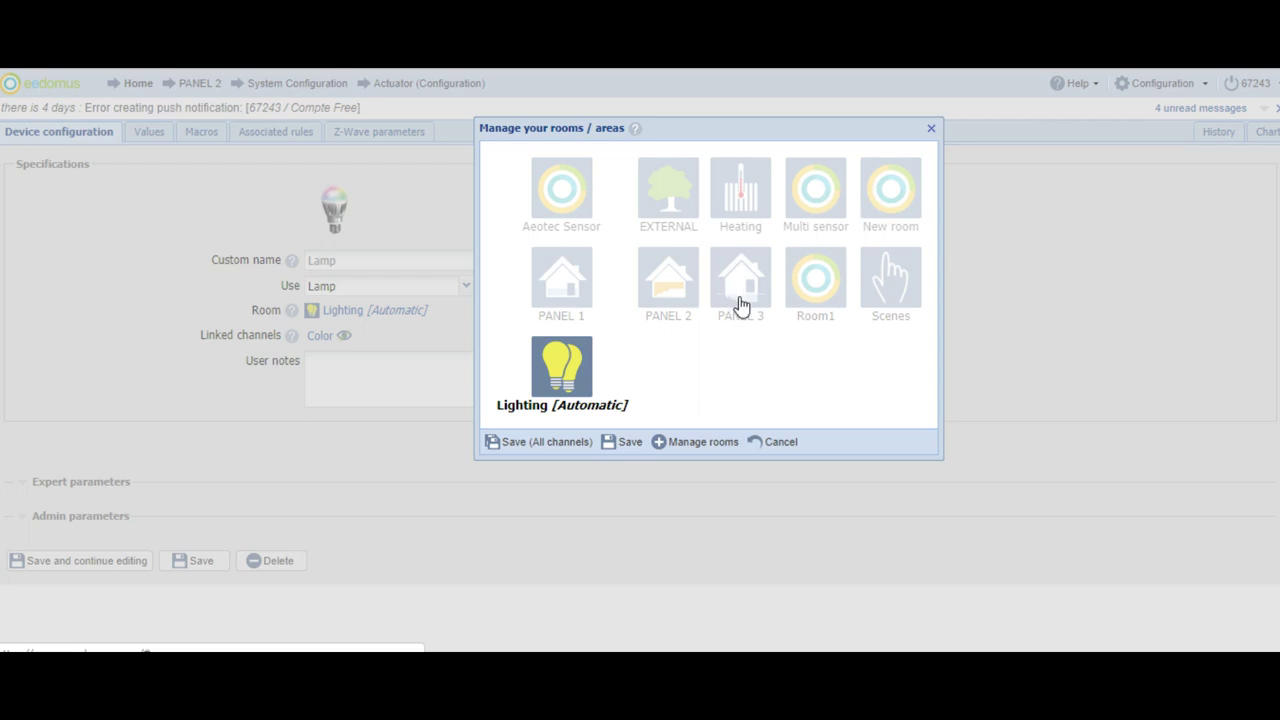
pyautogui.click(669, 298)
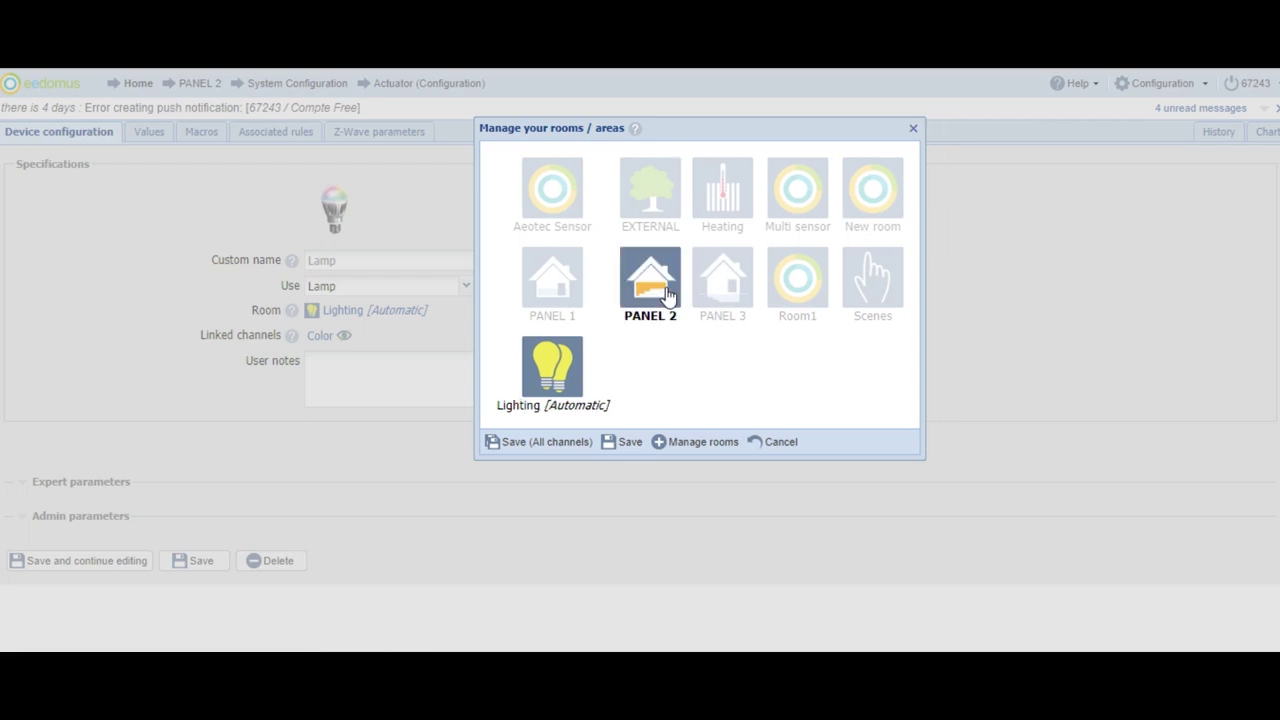
pyautogui.click(622, 442)
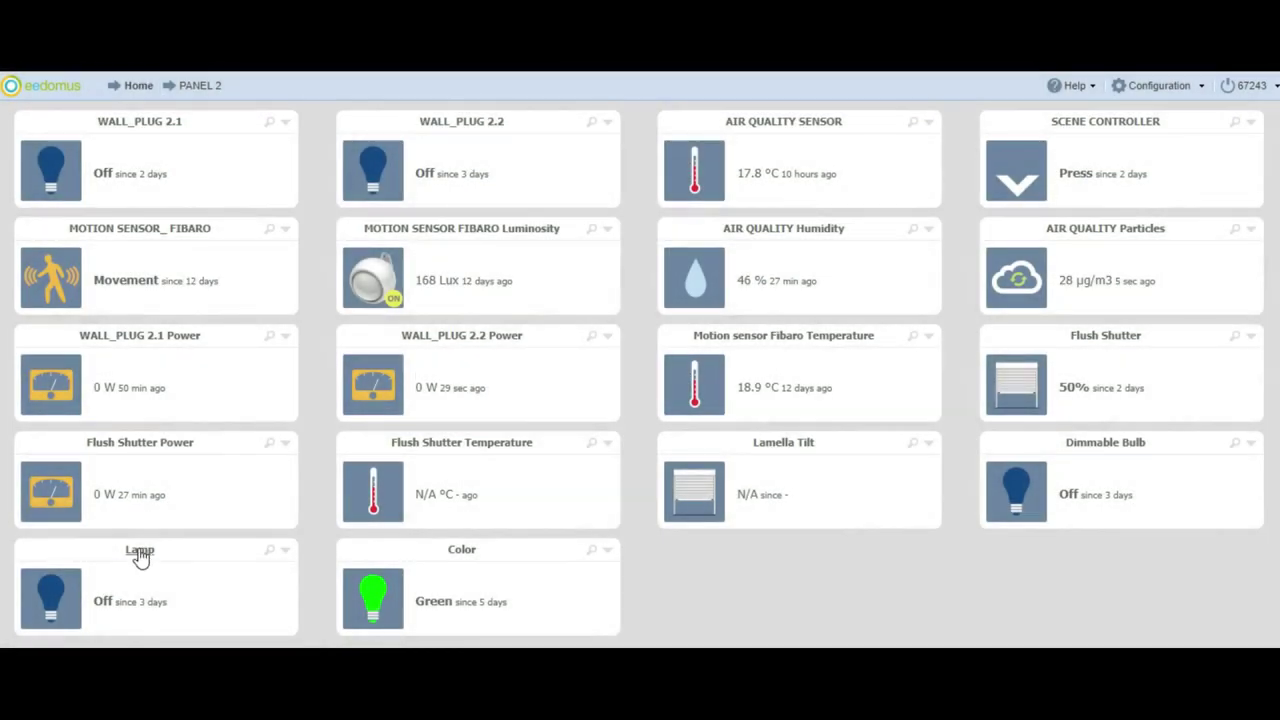
# Step: Give the Lamp channel the custom name 'RGBW ON OFF' and save it
pyautogui.click(143, 550)
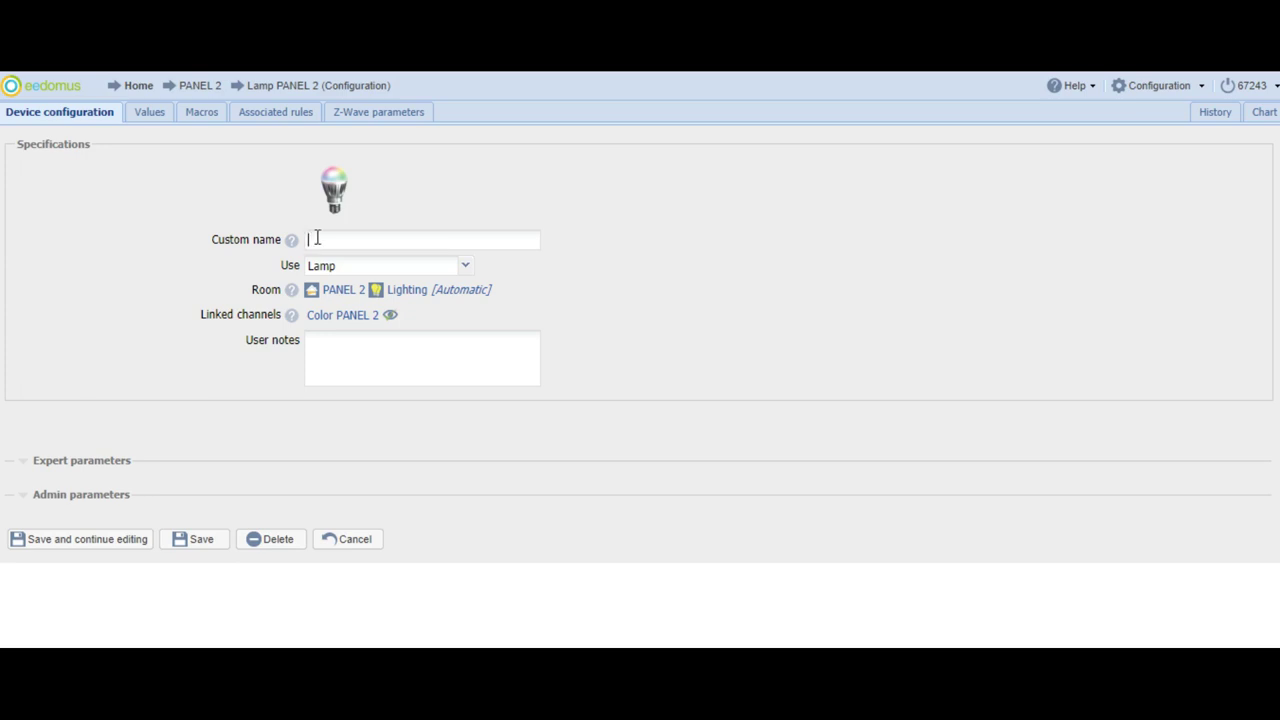
pyautogui.write('RGBW ON OFF')
pyautogui.click(201, 540)
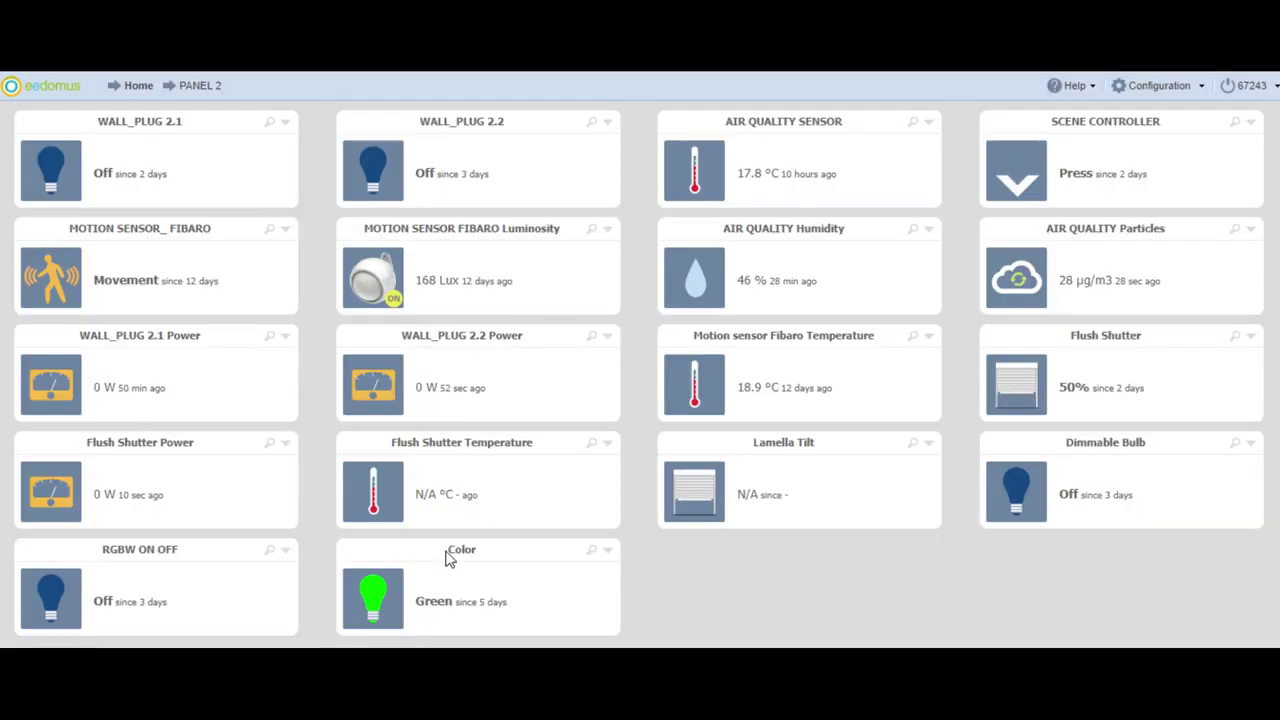
# Step: Prefix the Color channel's custom name with 'RGBW' to make it 'RGBW Color', then save
pyautogui.click(452, 553)
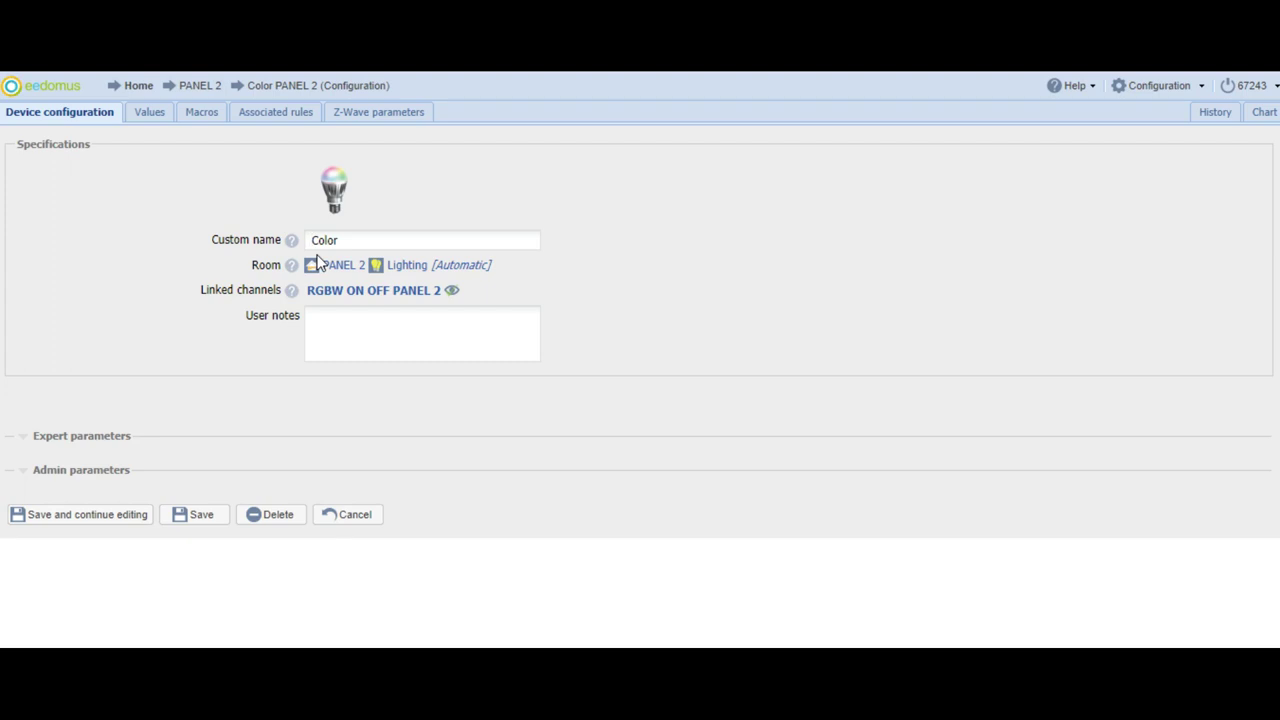
pyautogui.write('RGBW')
pyautogui.click(200, 515)
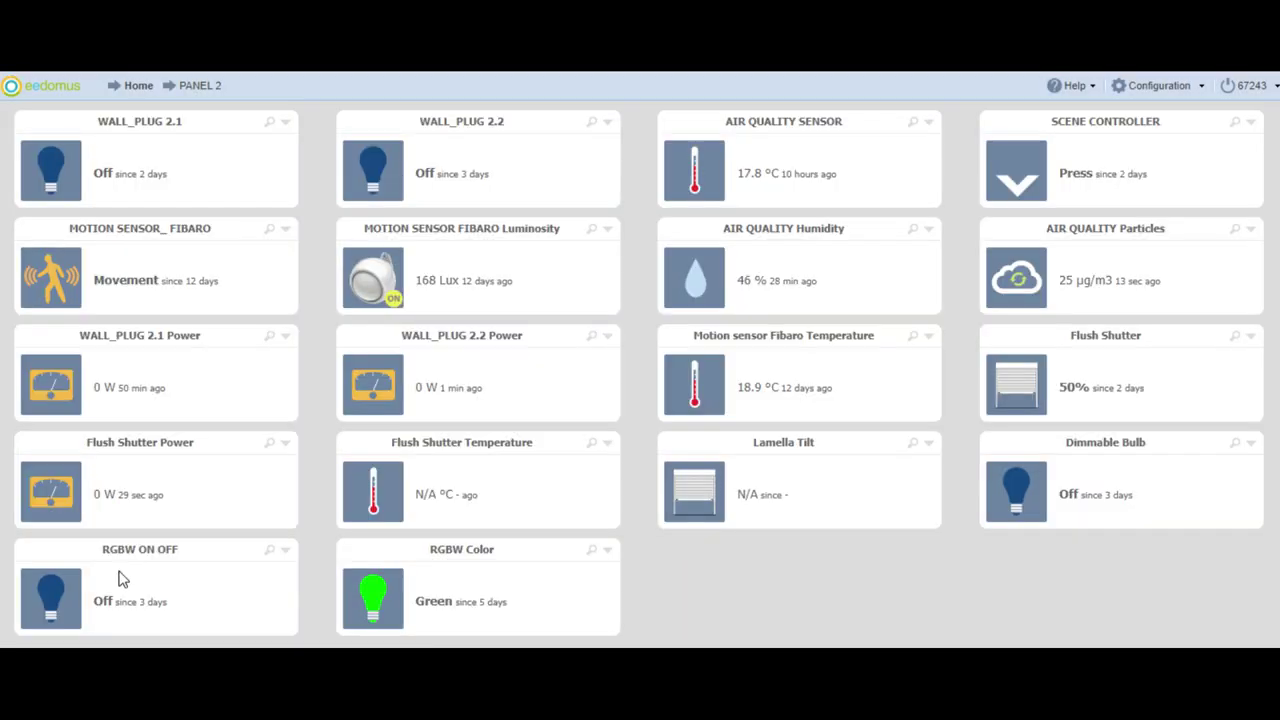
# Step: Expand and browse the available colours of the RGBW Color channel
pyautogui.click(376, 598)
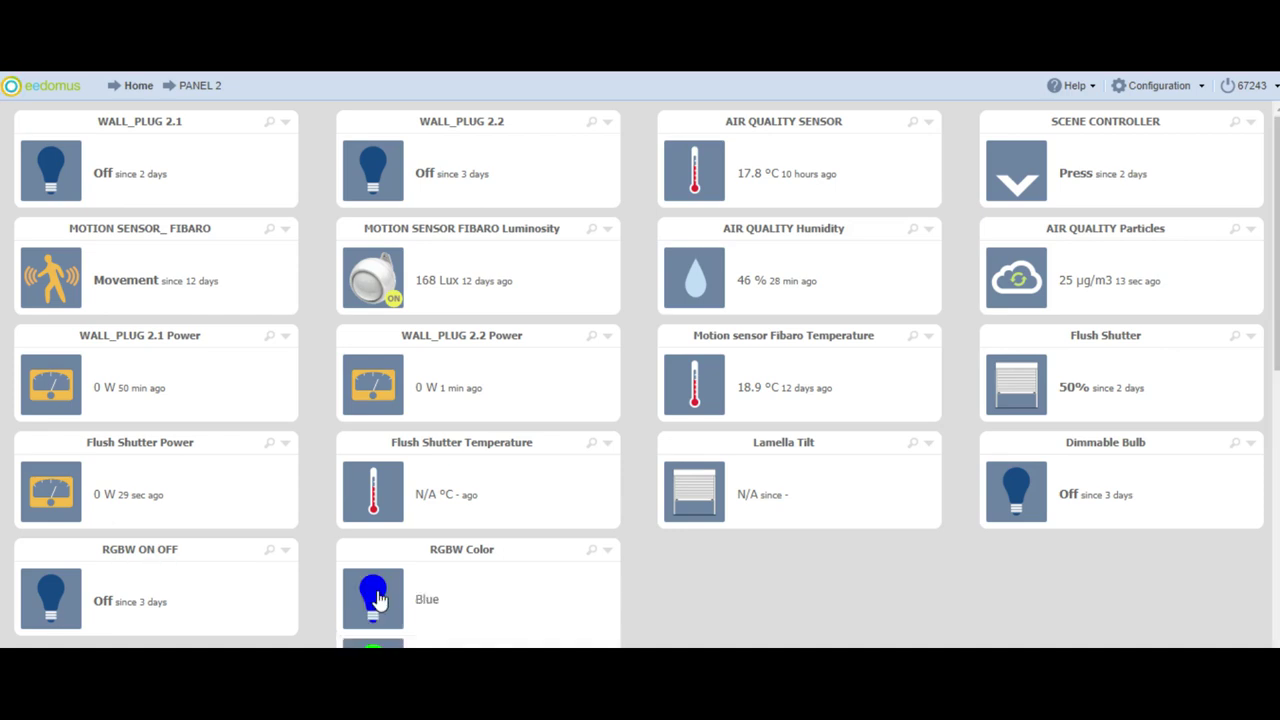
pyautogui.scroll(-4, 528, 480)
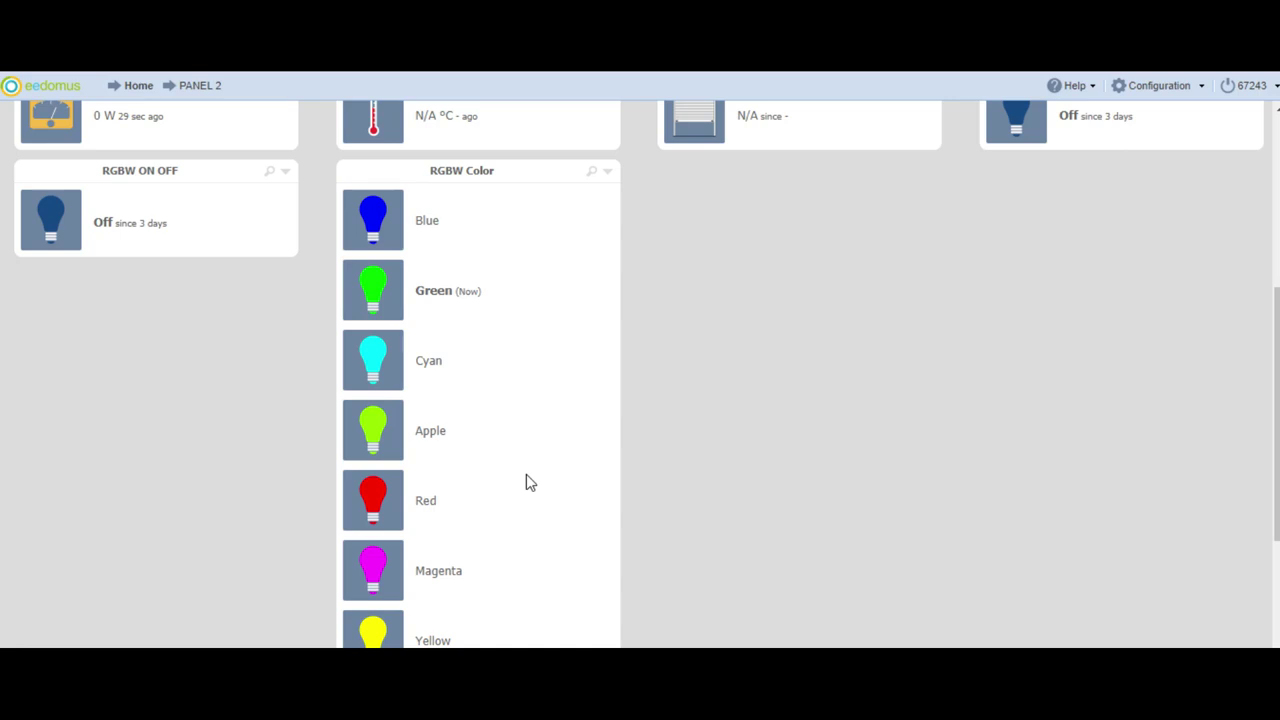
pyautogui.scroll(-1, 526, 483)
pyautogui.scroll(-1, 466, 278)
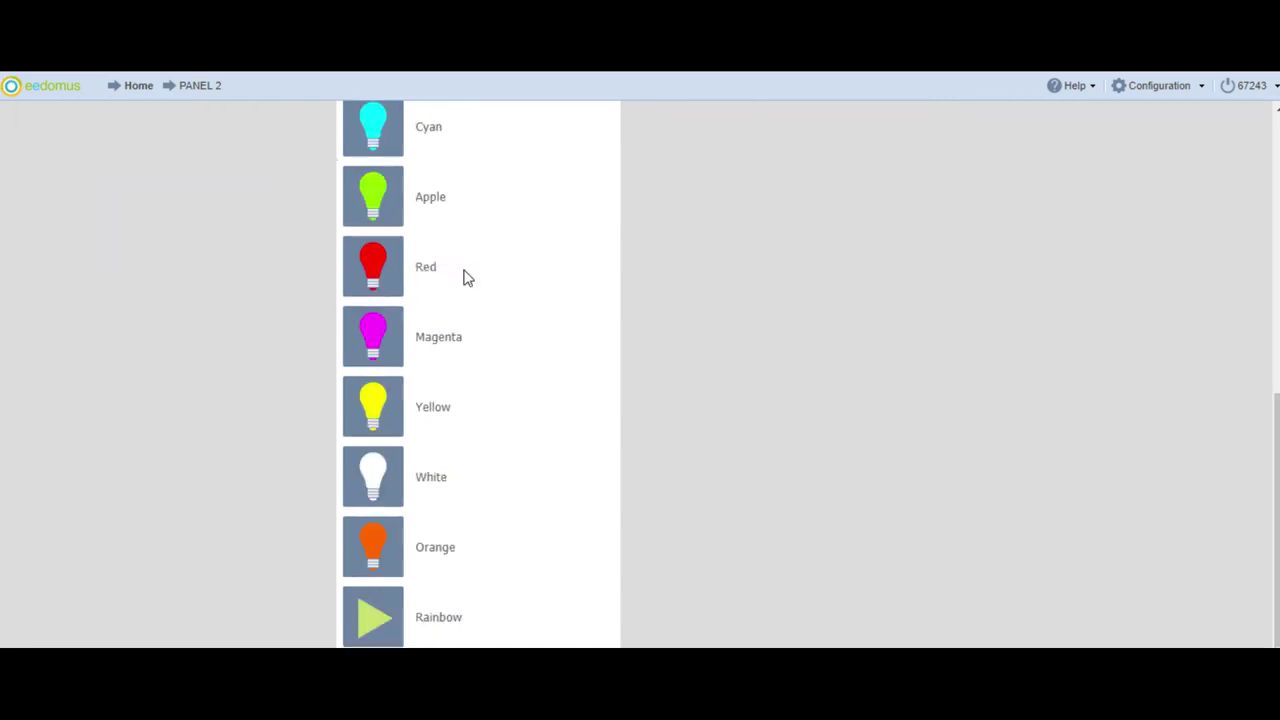
pyautogui.scroll(4, 471, 295)
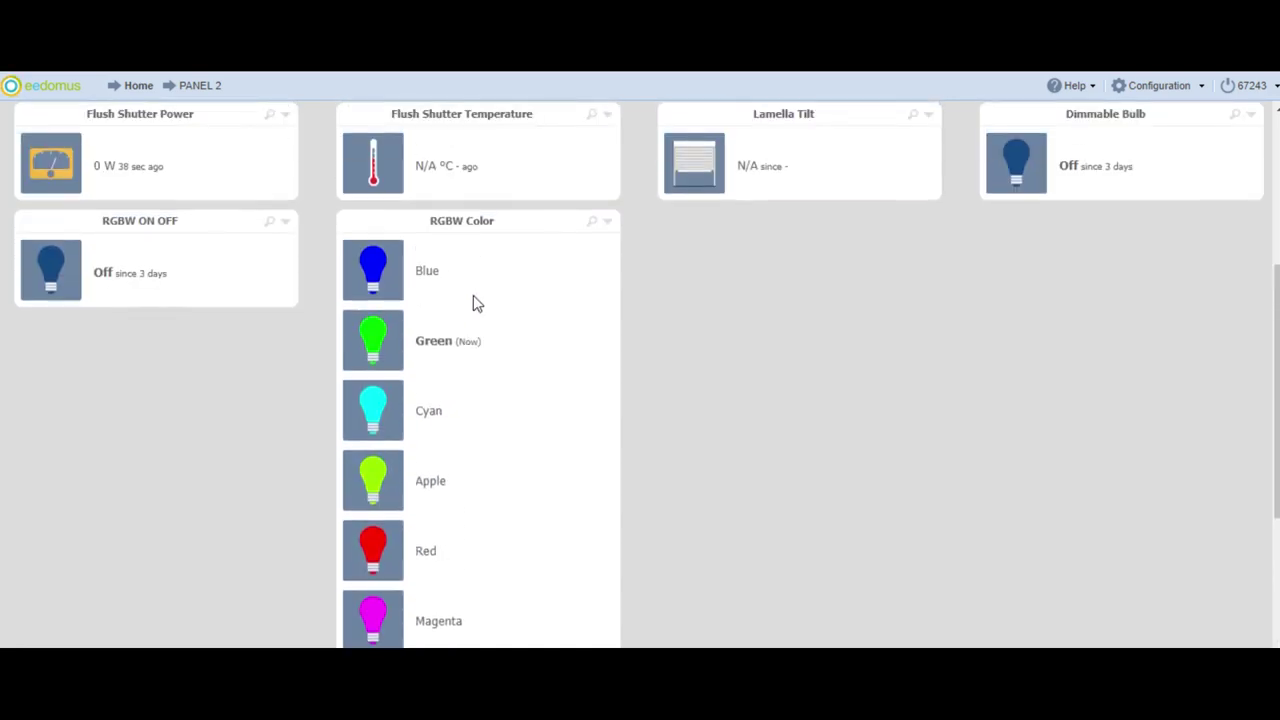
# Step: Check the RGBW ON OFF dimming levels, then open that channel's configuration
pyautogui.click(68, 372)
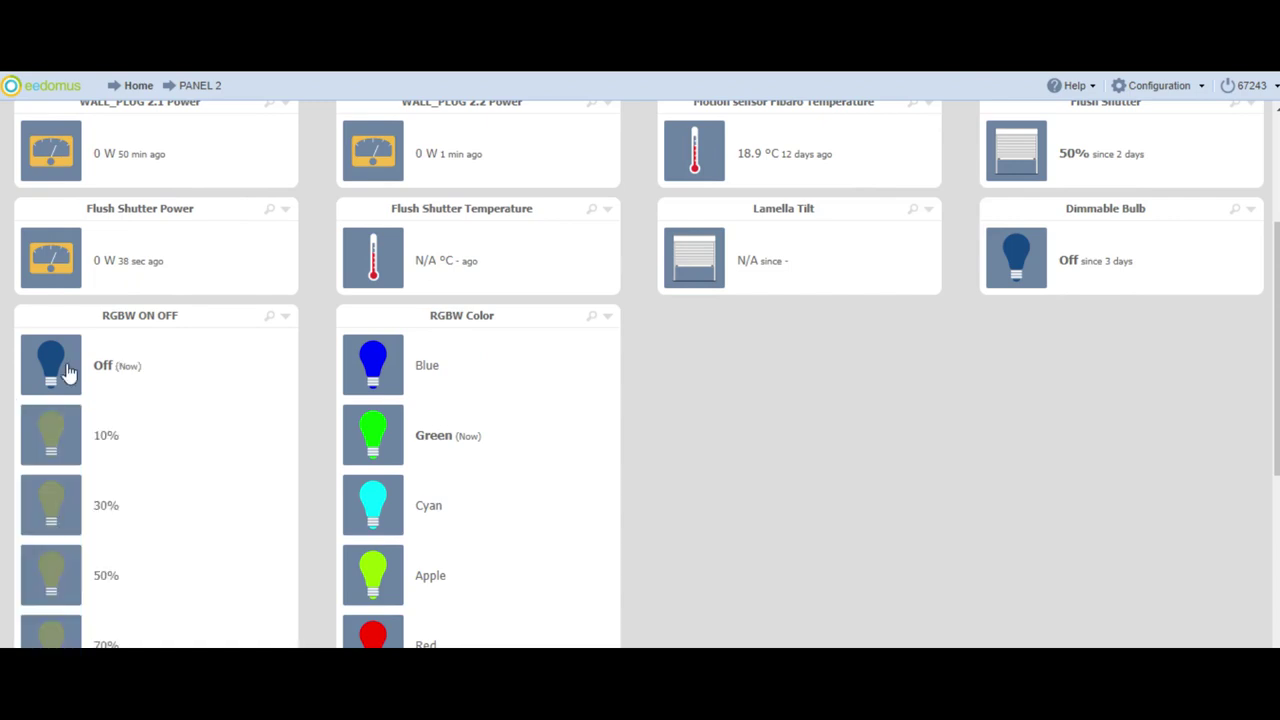
pyautogui.scroll(-2, 108, 370)
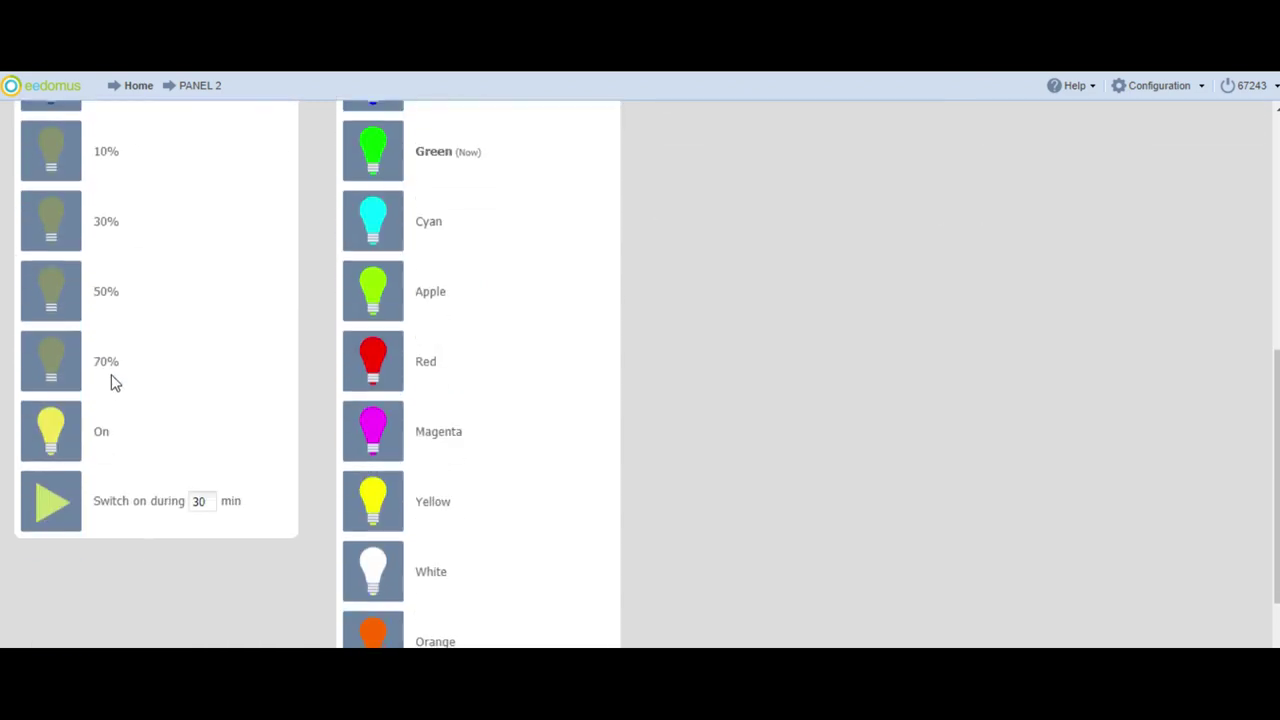
pyautogui.scroll(2, 111, 381)
pyautogui.click(137, 322)
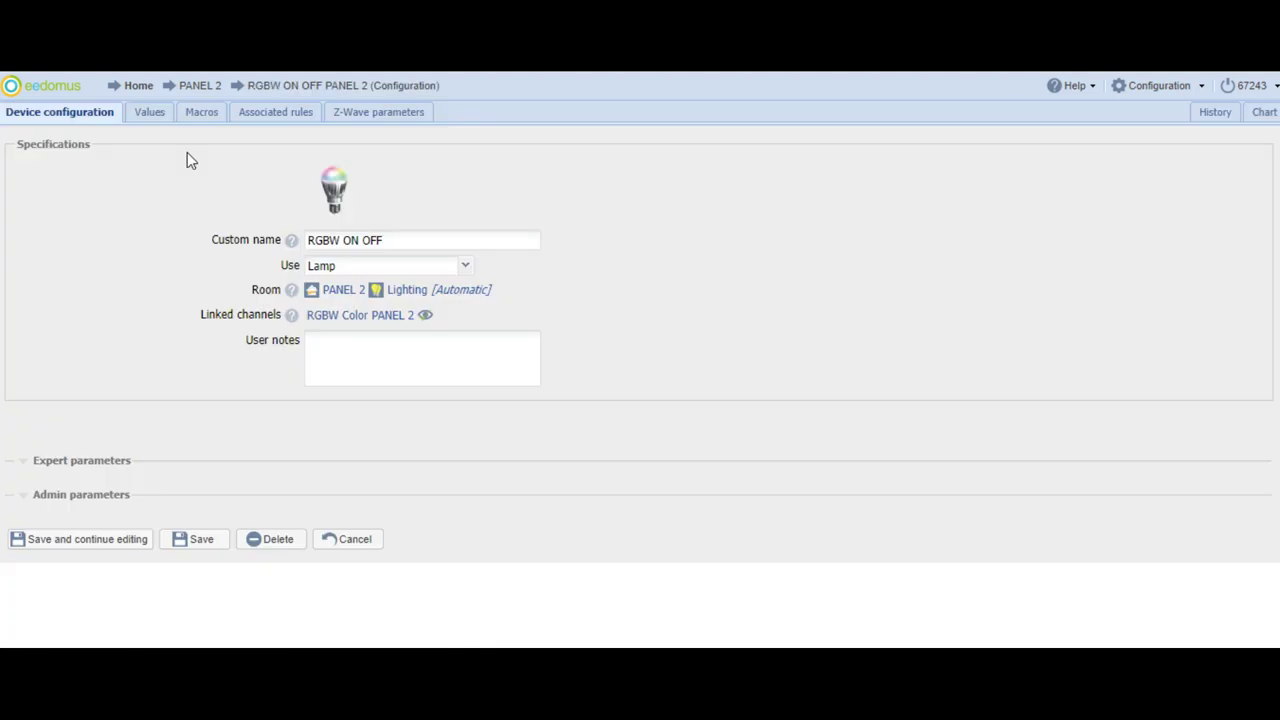
# Step: Show hidden actions, mark the 60% value of RGBW ON OFF visible, and save
pyautogui.click(152, 114)
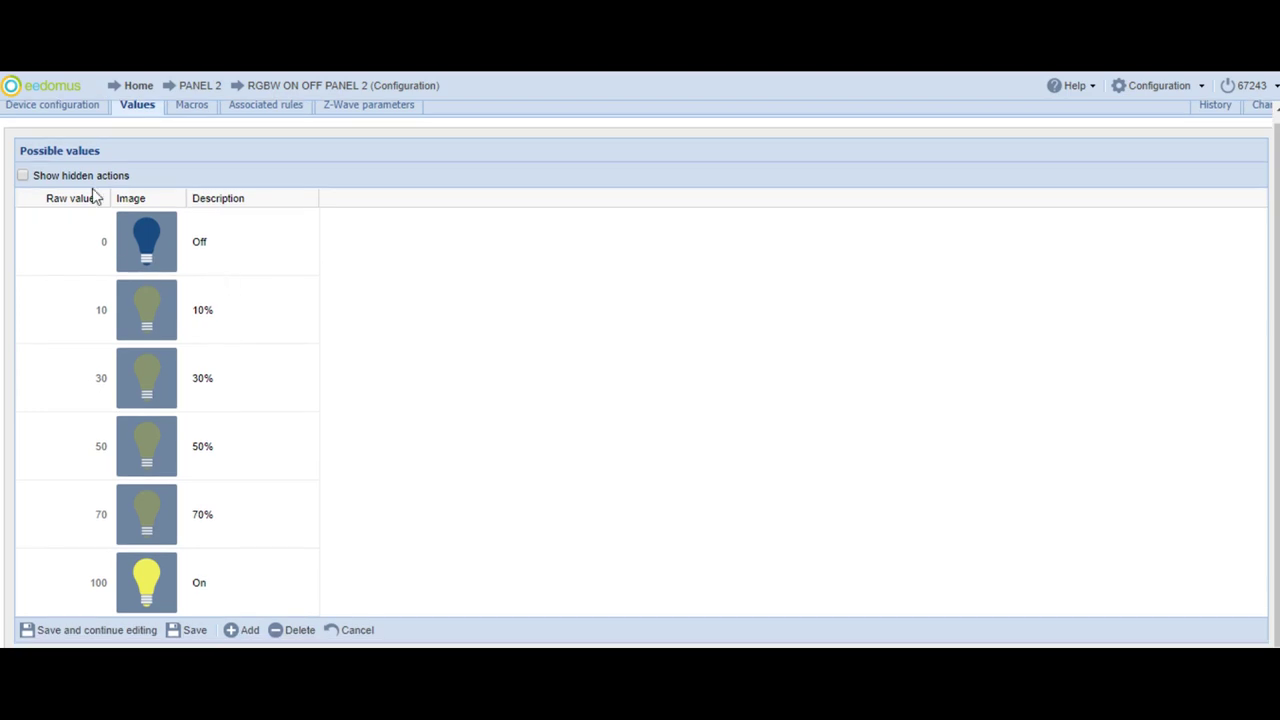
pyautogui.click(23, 176)
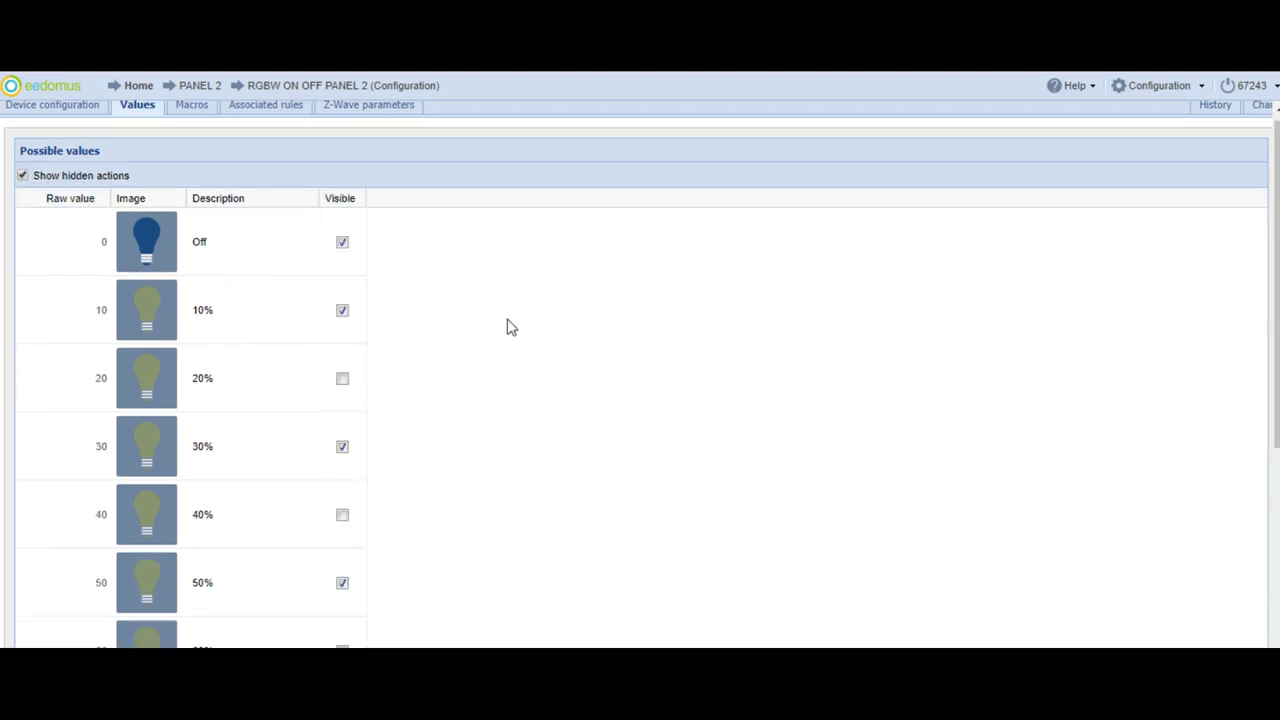
pyautogui.scroll(-3, 507, 328)
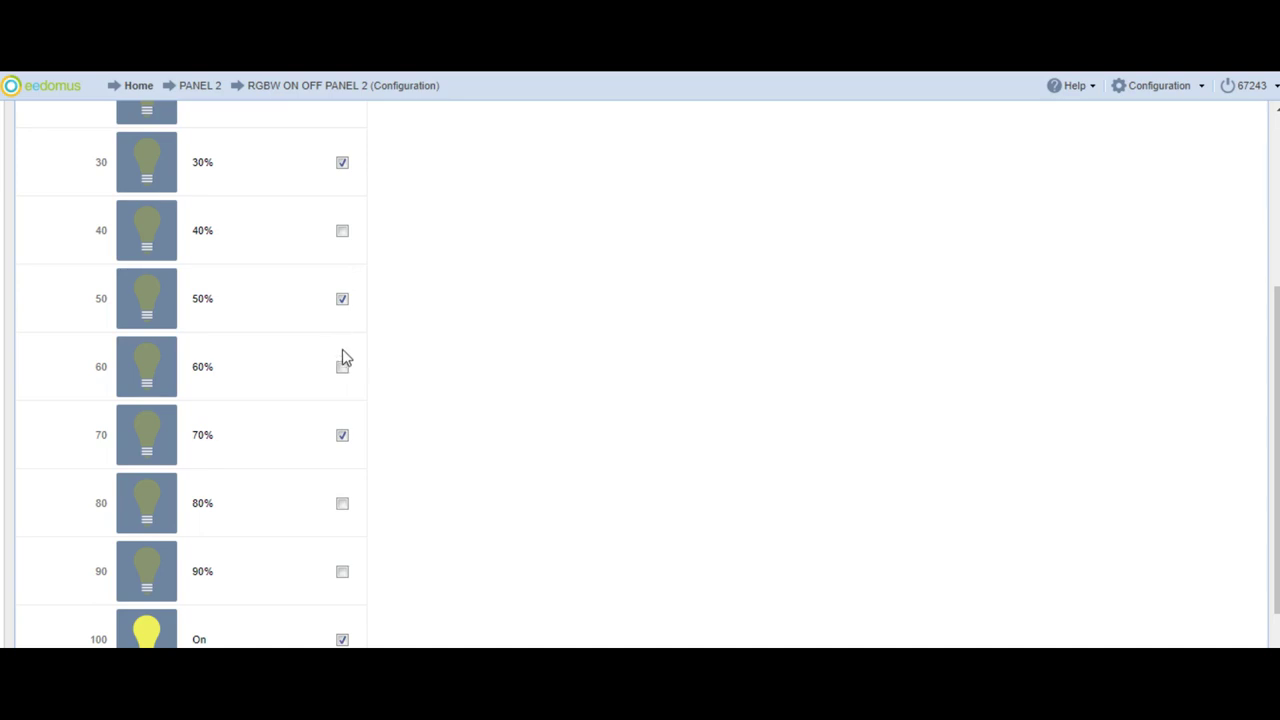
pyautogui.click(342, 367)
pyautogui.scroll(-1, 163, 596)
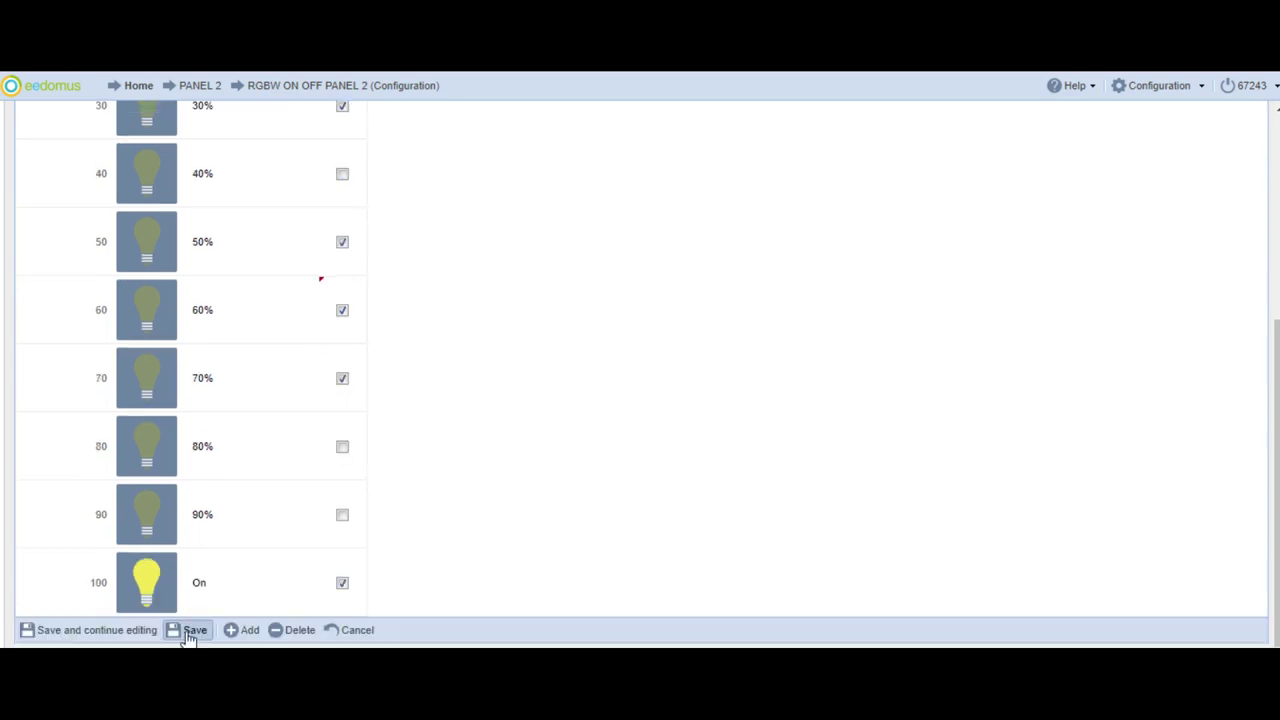
pyautogui.click(192, 630)
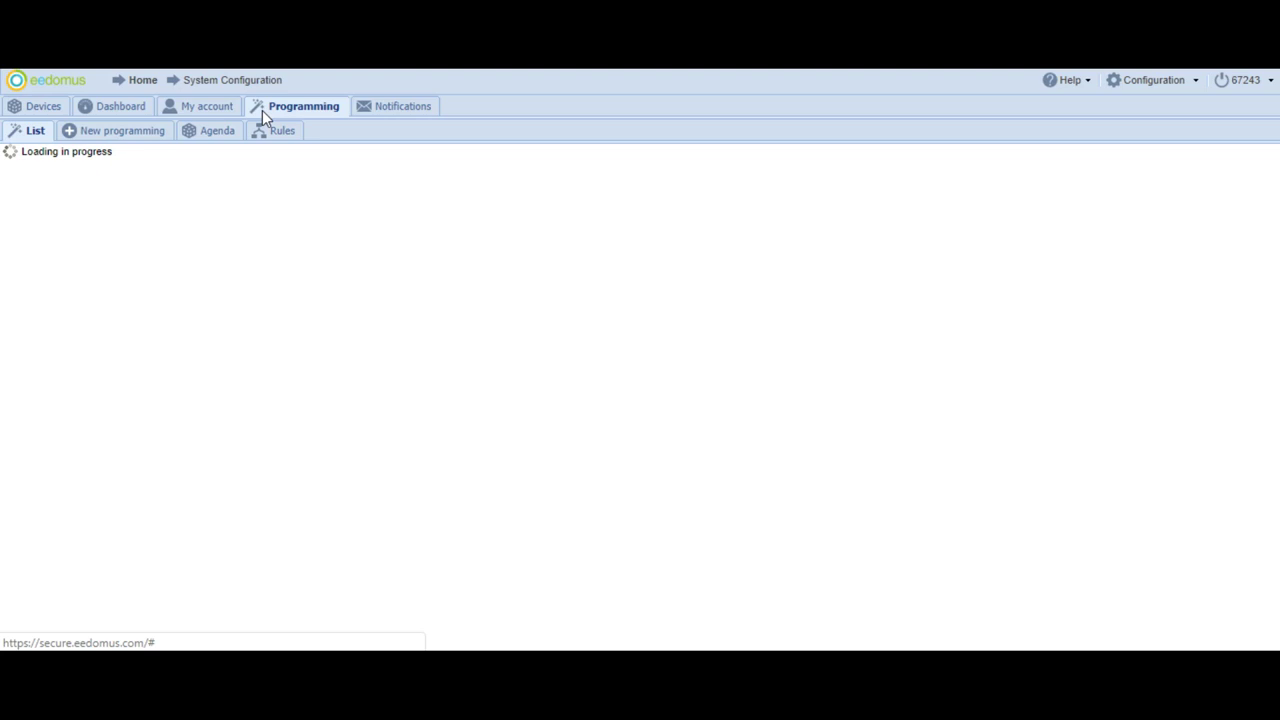
# Step: Create a new General lighting mode programming with RGBW ON OFF PANEL 2 as a concerned lamp, and save
pyautogui.click(113, 133)
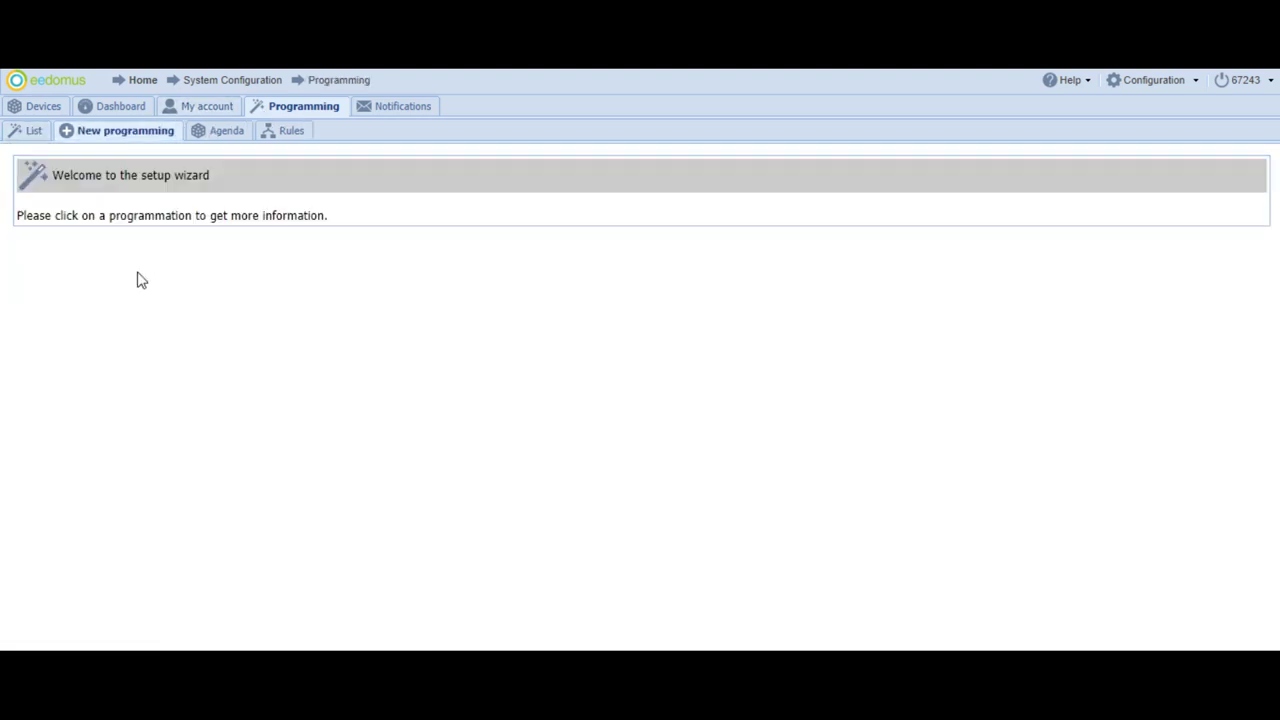
pyautogui.click(138, 135)
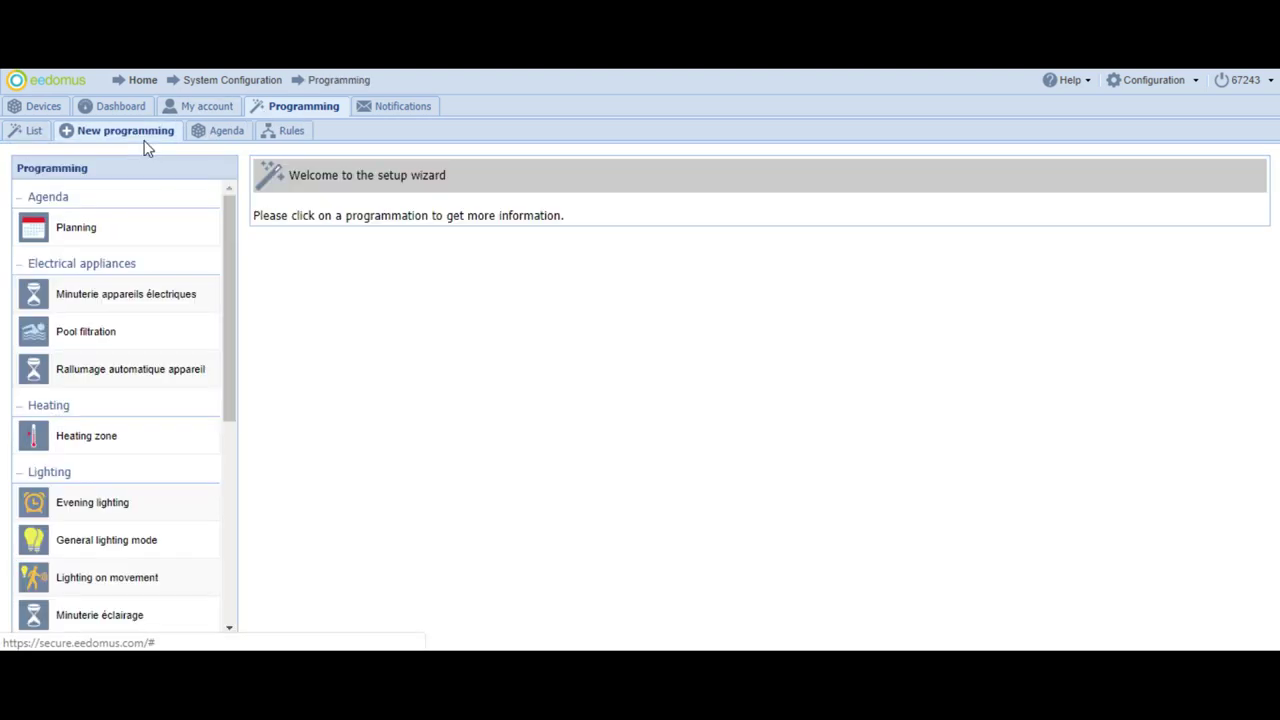
pyautogui.click(106, 540)
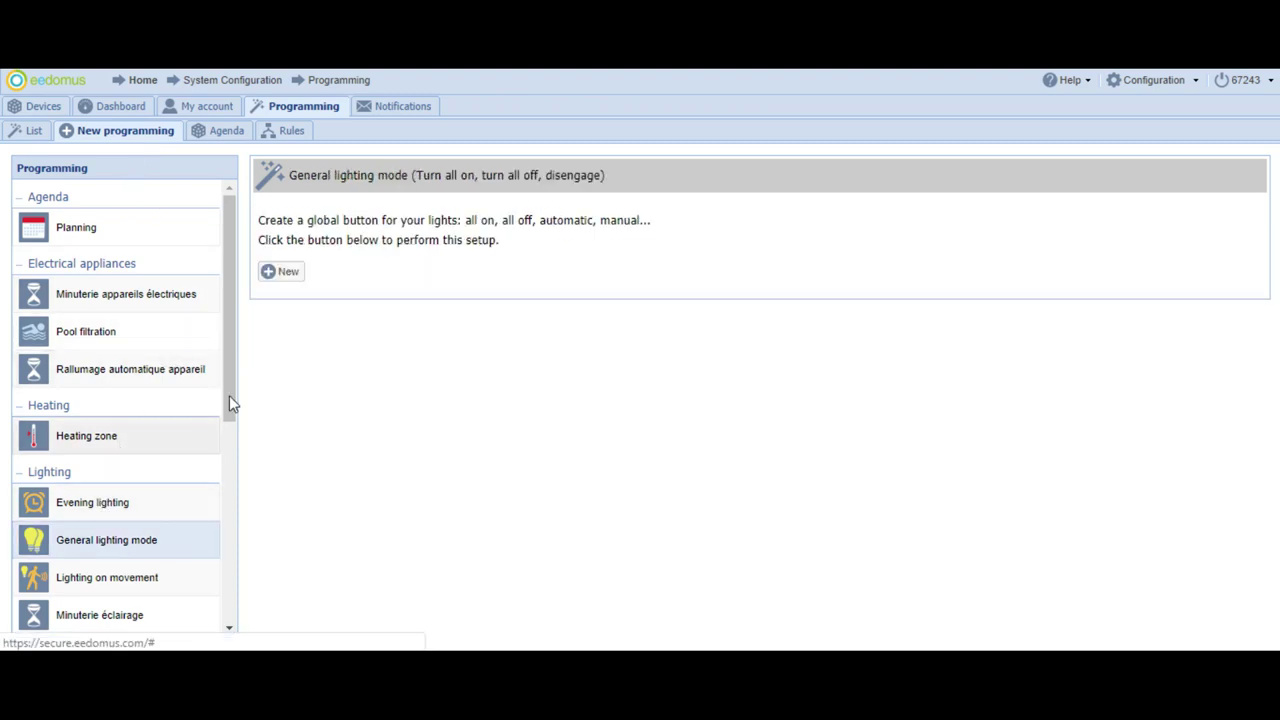
pyautogui.click(281, 271)
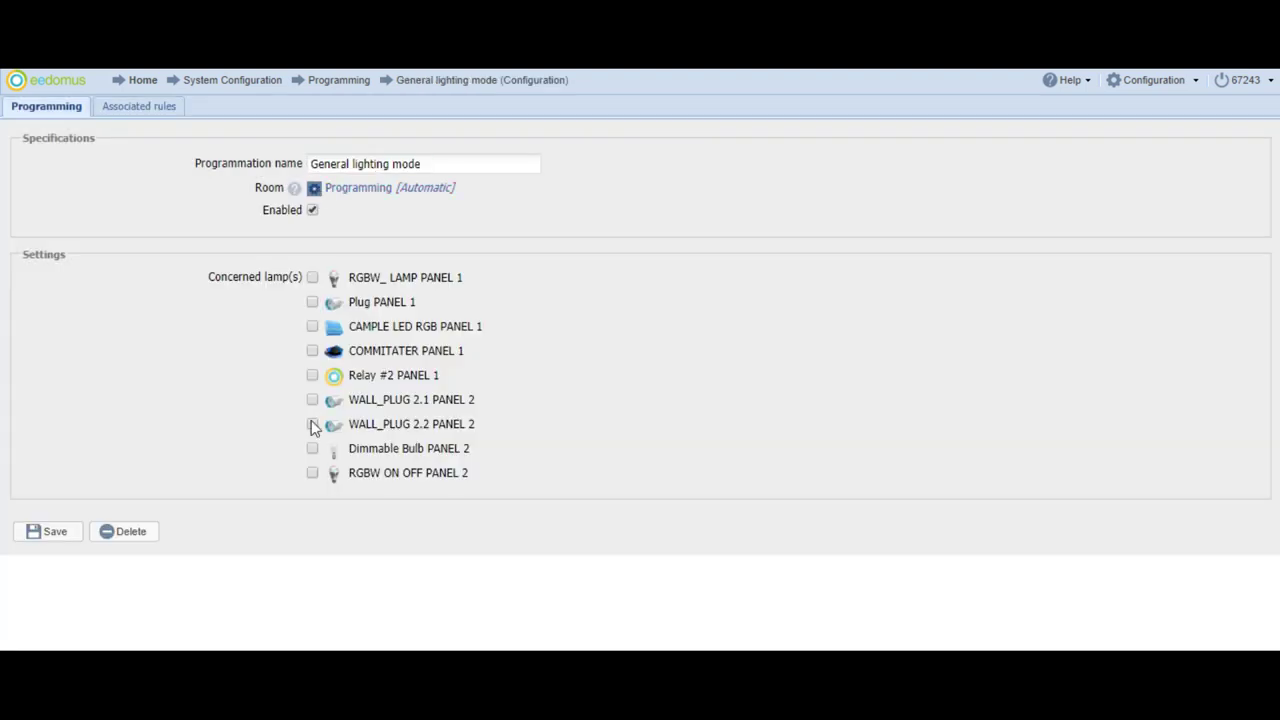
pyautogui.click(312, 474)
pyautogui.click(61, 537)
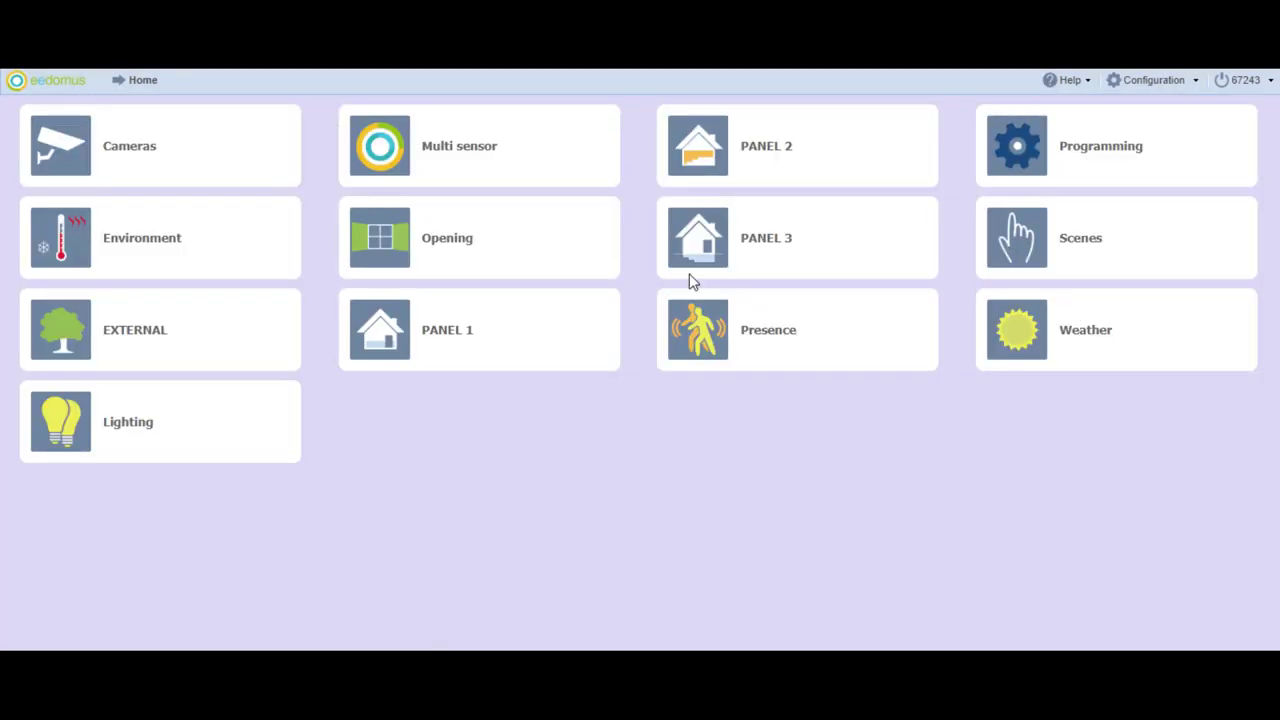
pyautogui.click(80, 430)
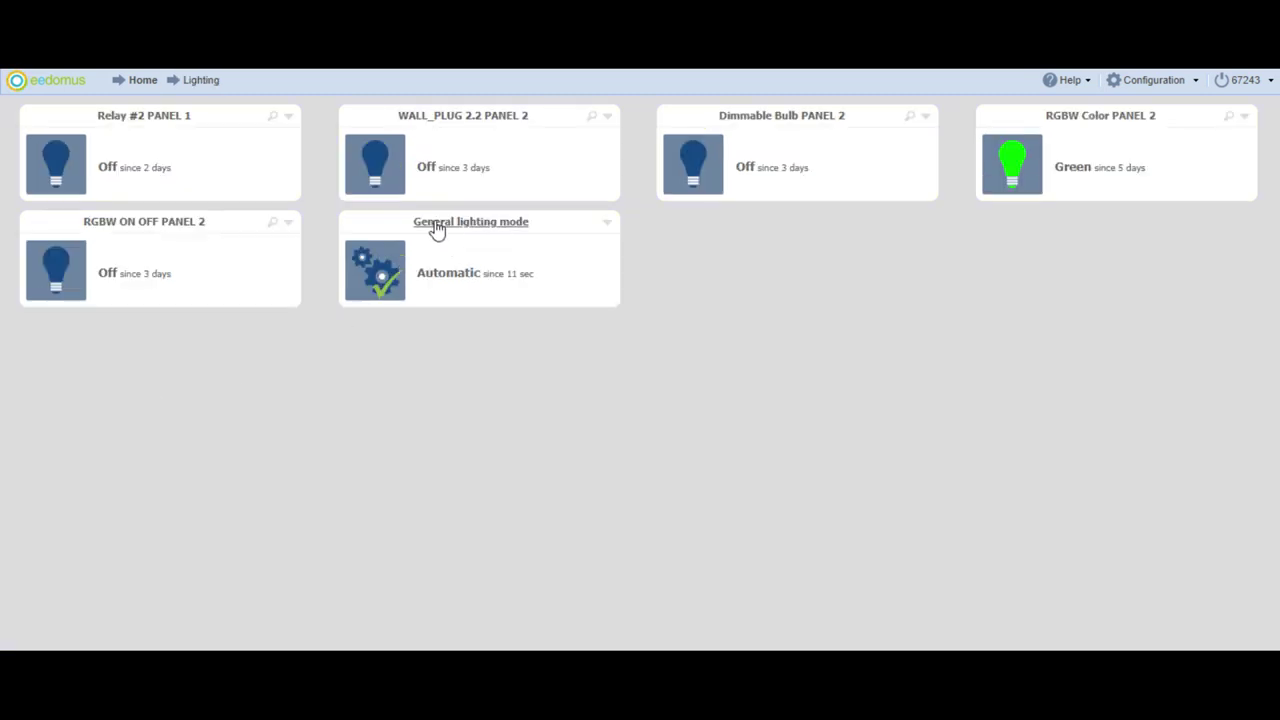
pyautogui.click(395, 270)
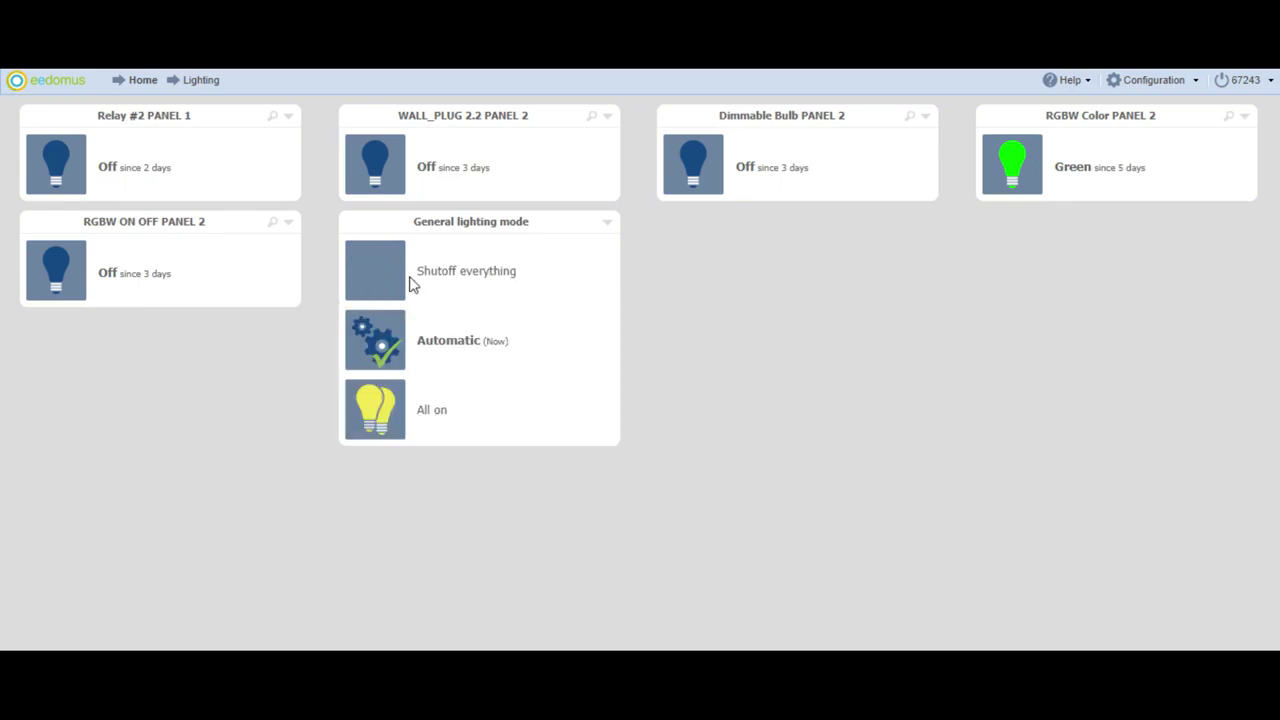
pyautogui.click(433, 229)
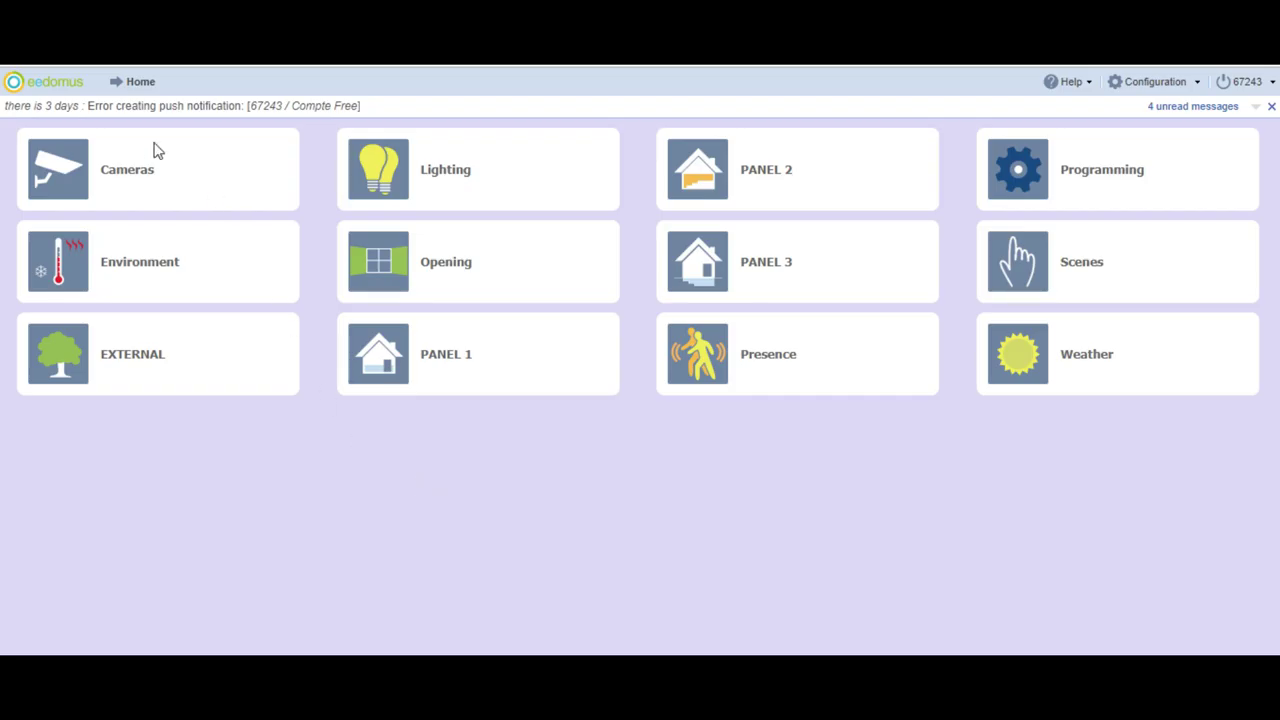
# Step: Go to Configuration > Add or remove a device and choose Remove a Z-Wave device
pyautogui.click(141, 83)
pyautogui.click(1136, 90)
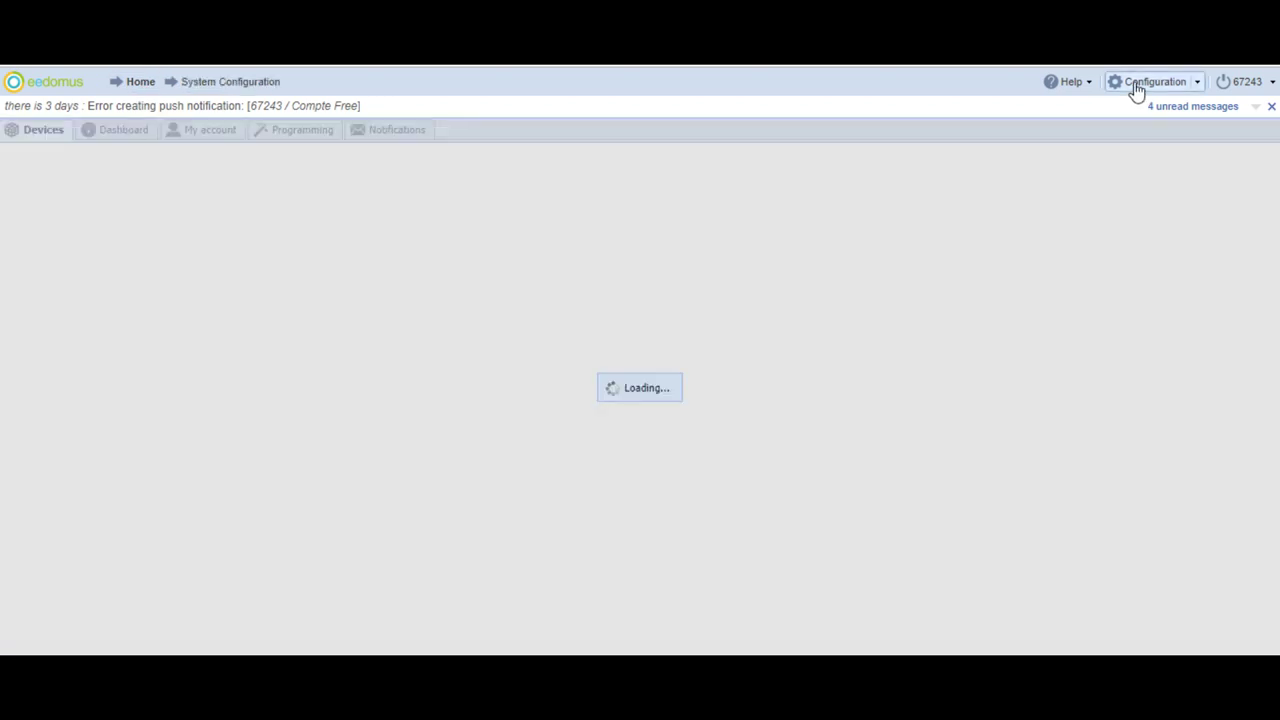
pyautogui.click(134, 183)
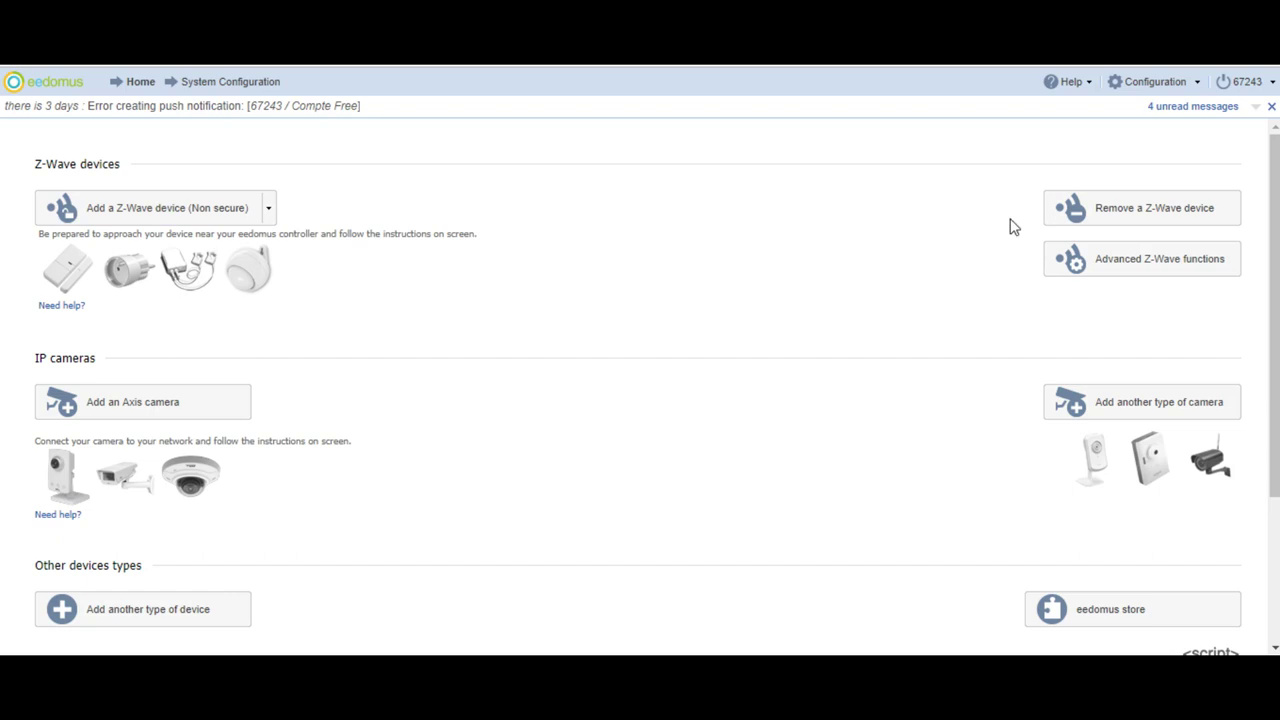
pyautogui.click(1117, 210)
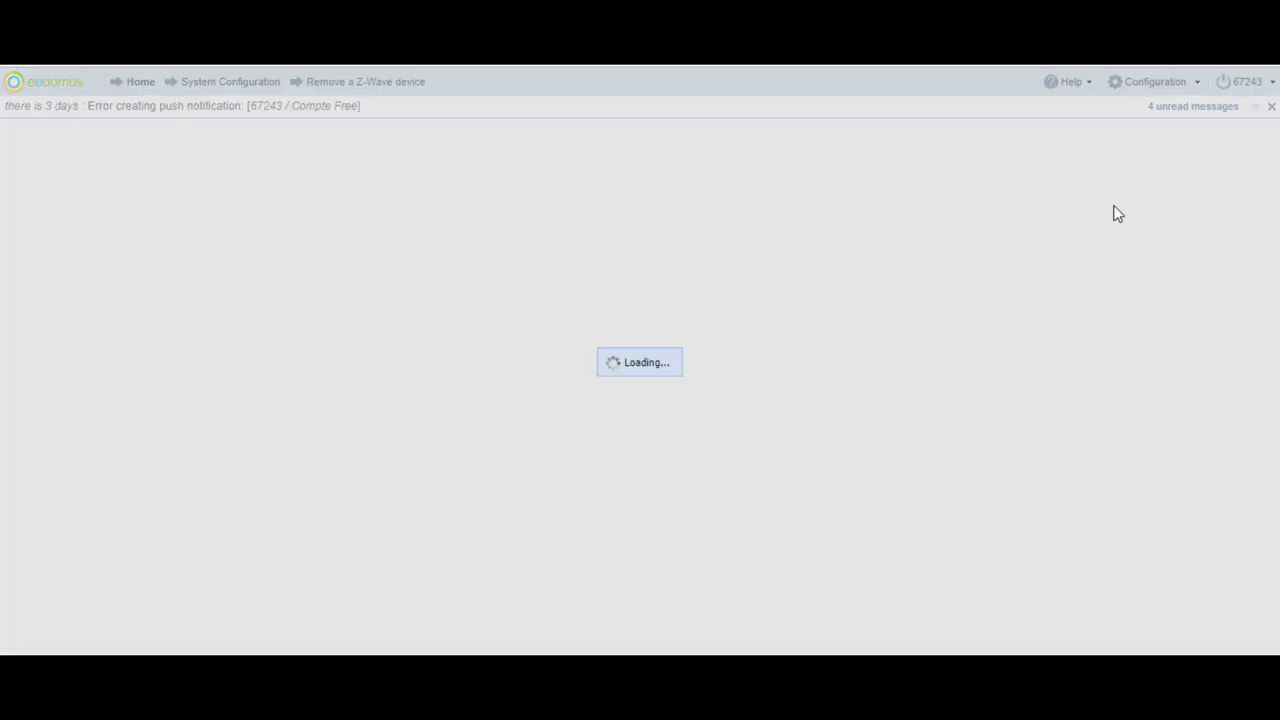